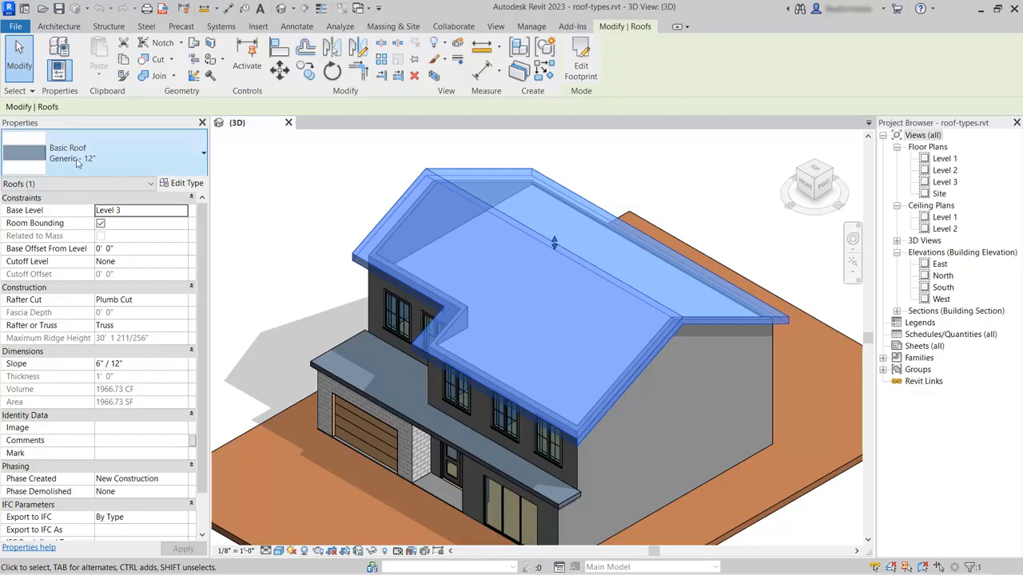
Duplicate the selected roof's Generic - 12" type as "Wood Rafter 10" - Slate Tiles"
left_click(186, 183)
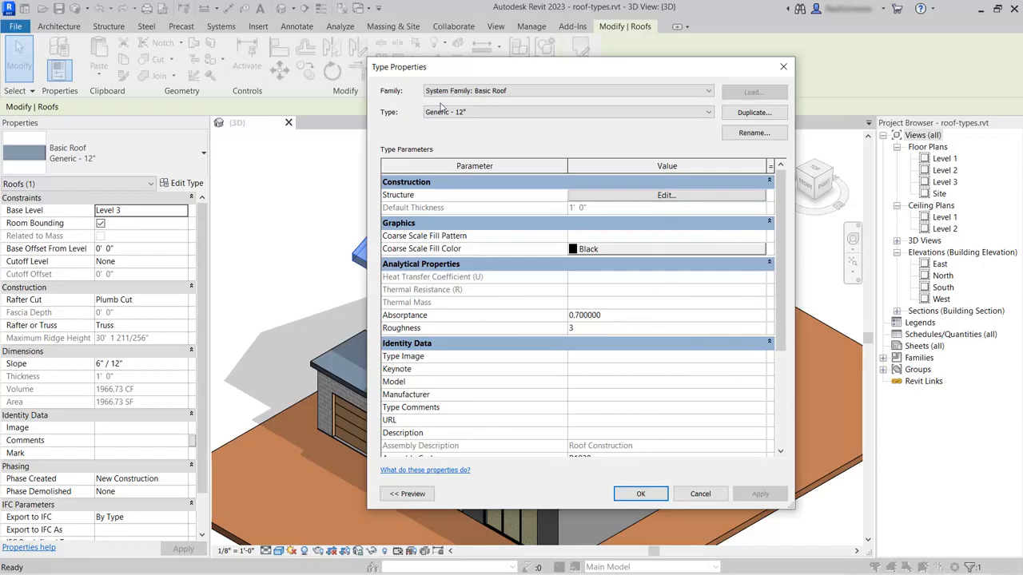
left_click(759, 115)
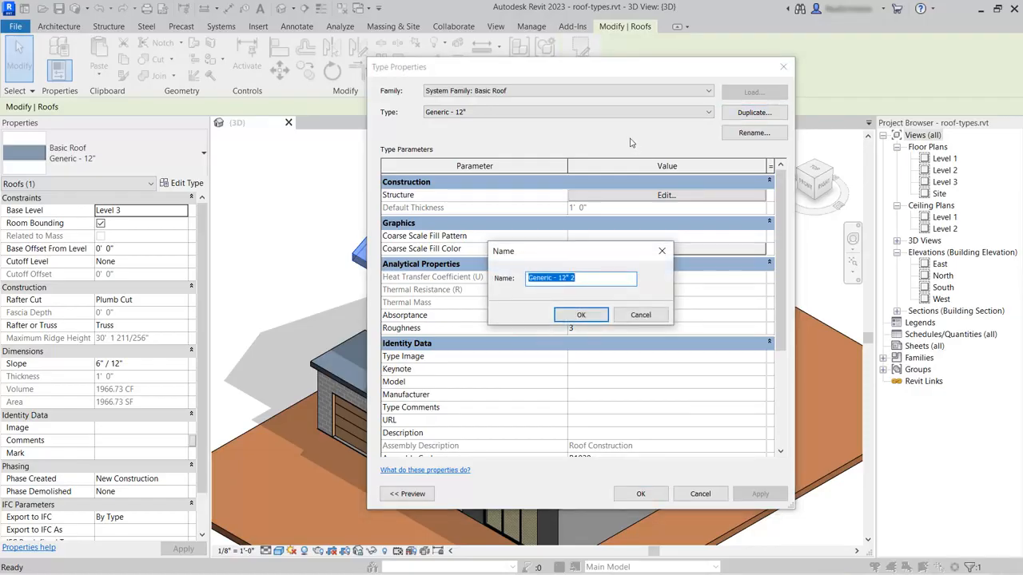
type("Wood Rafter 10\" - Slate Tiles")
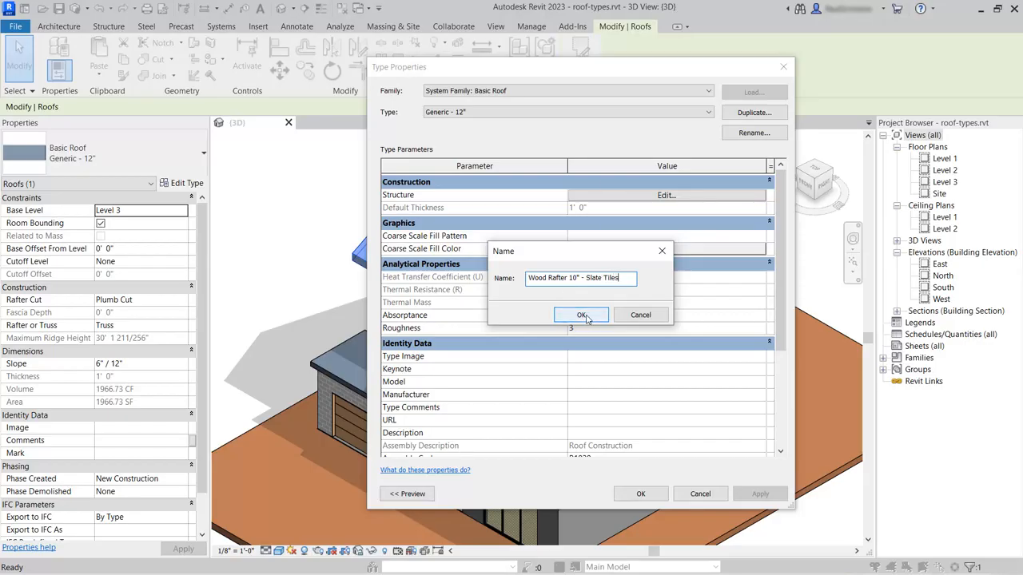
left_click(582, 315)
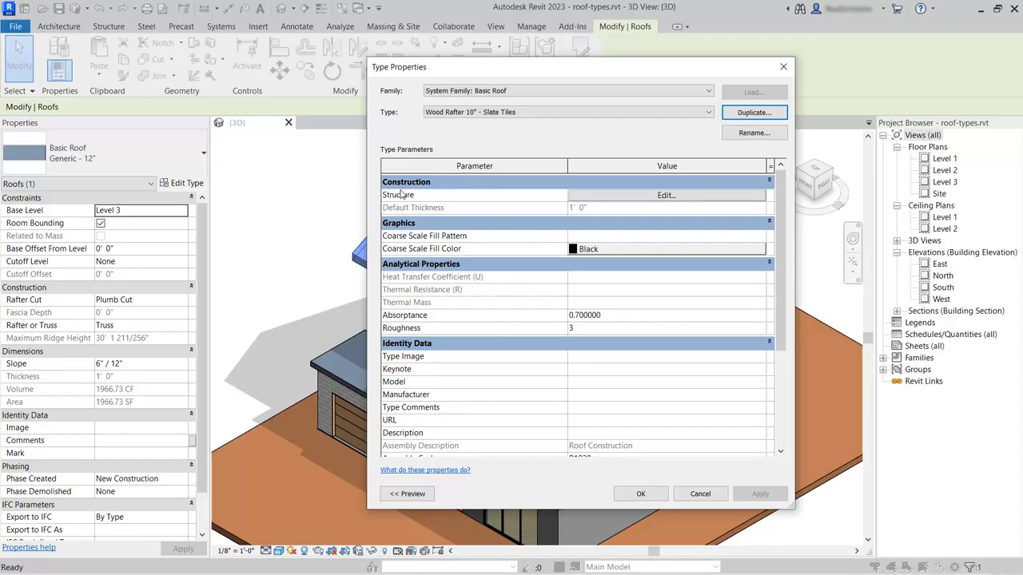
Open the new roof type's layer structure for editing and show its section preview
left_click(677, 199)
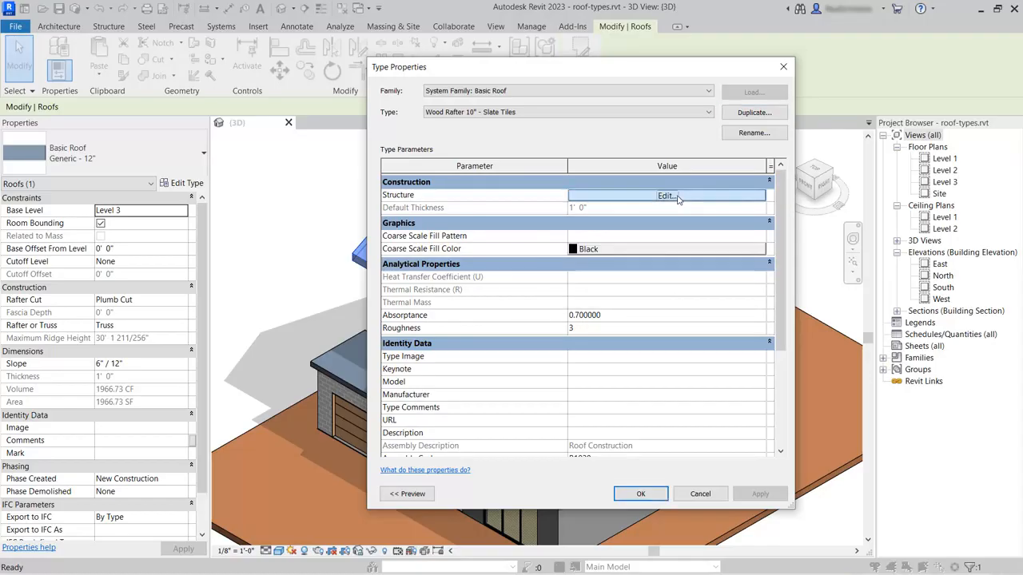
left_click(666, 196)
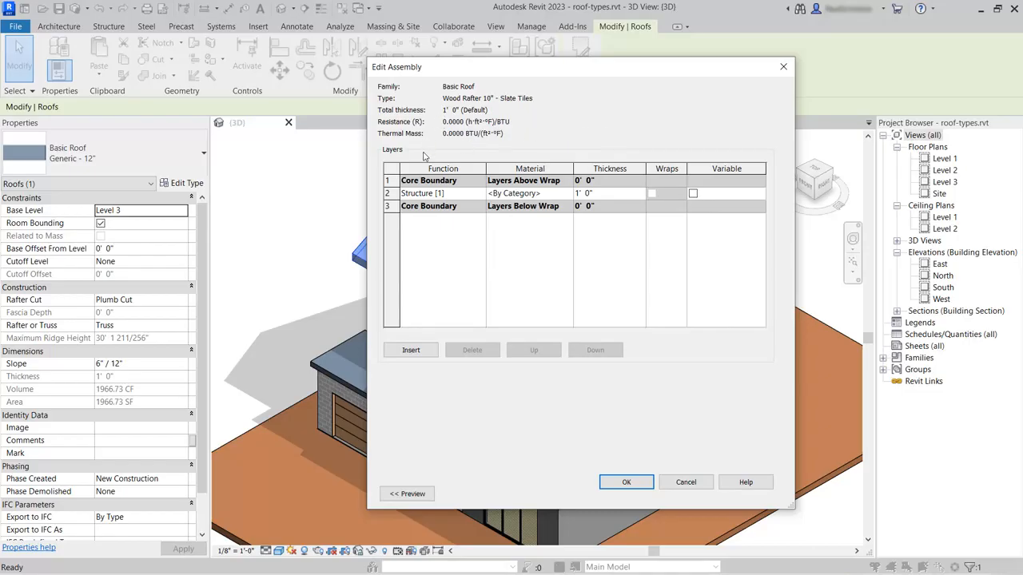
left_click(412, 495)
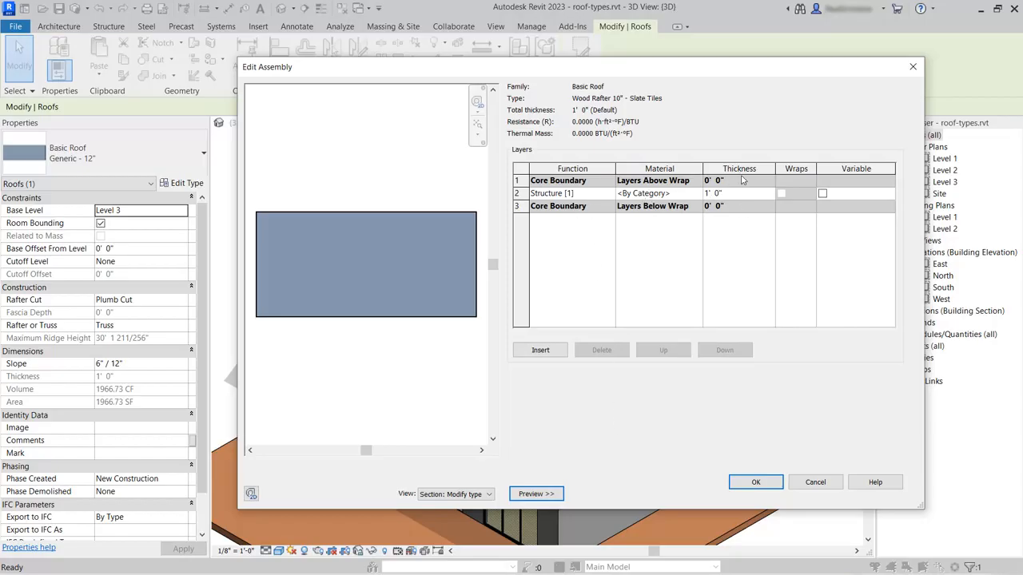
Assign "Structure, Wood Joist/Rafter Layer, Batt Insulation" to the structure layer and set its thickness to 0' 10"
left_click(664, 198)
left_click(698, 194)
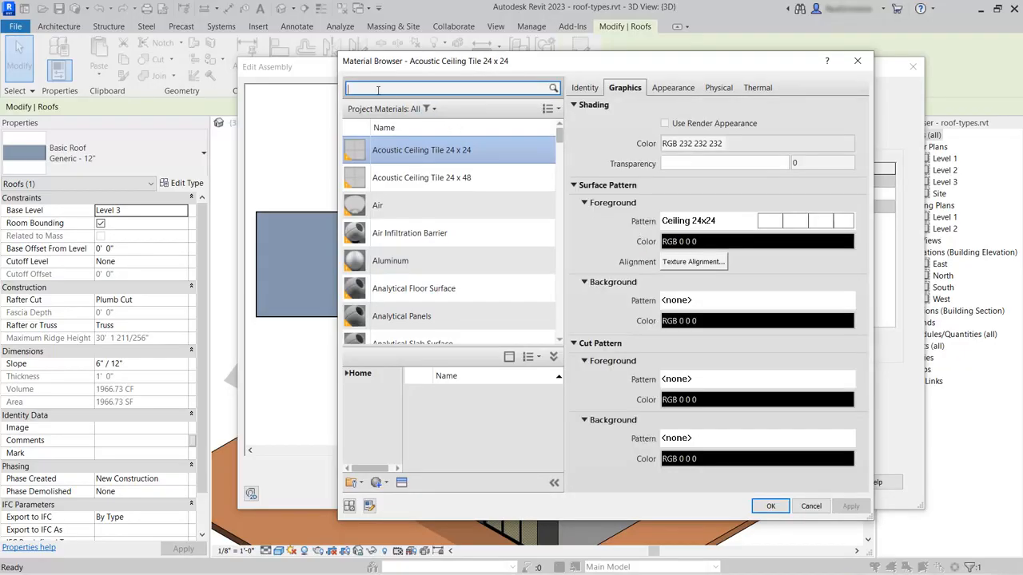
type("rafter")
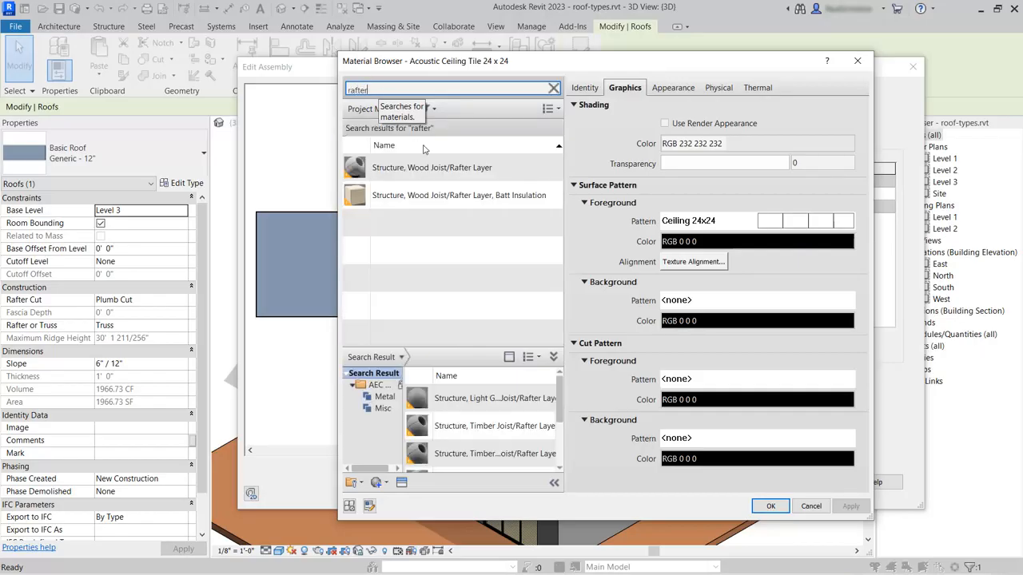
left_click(421, 198)
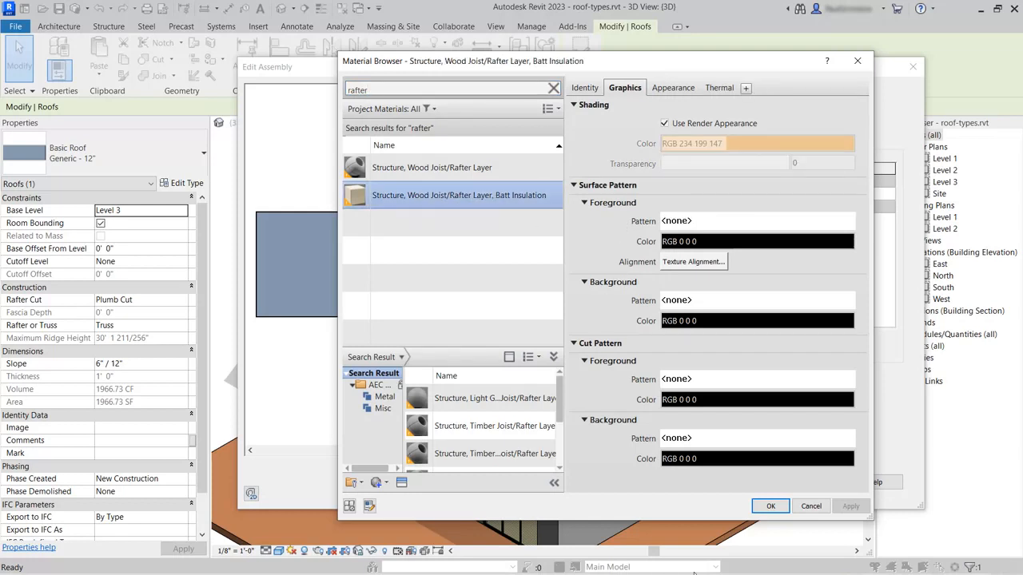
left_click(770, 506)
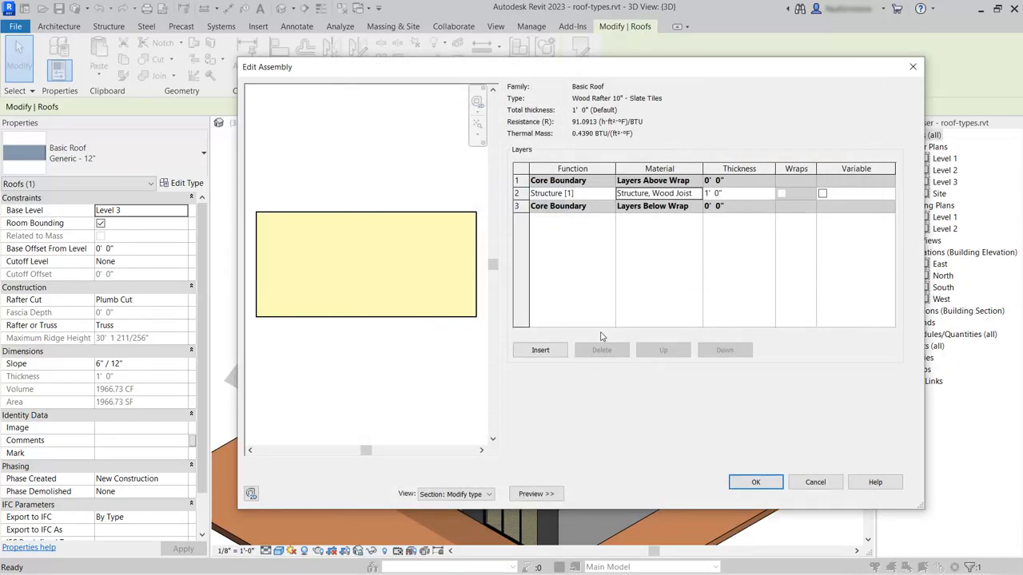
left_click(742, 193)
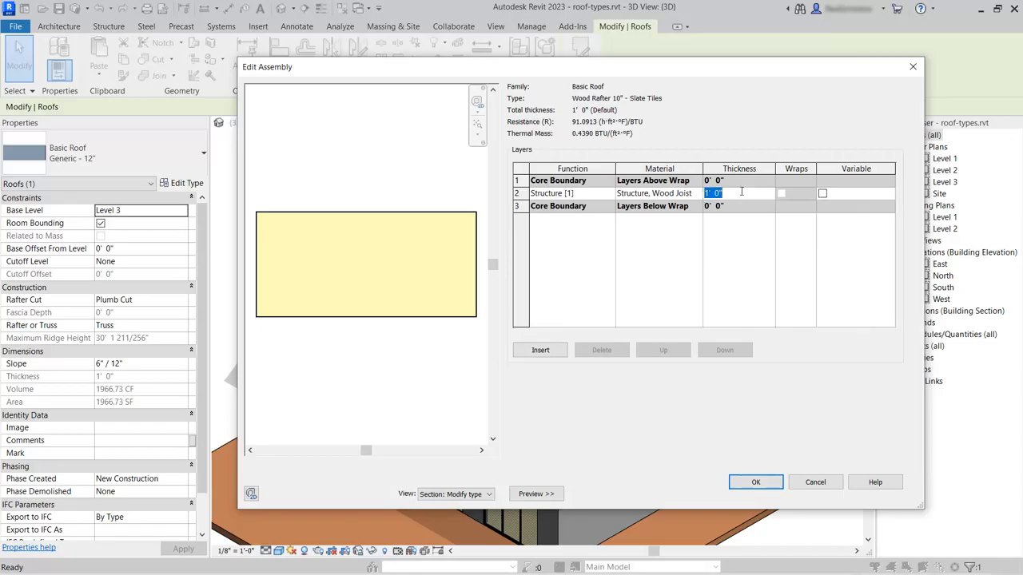
type("0 10")
key("Tab")
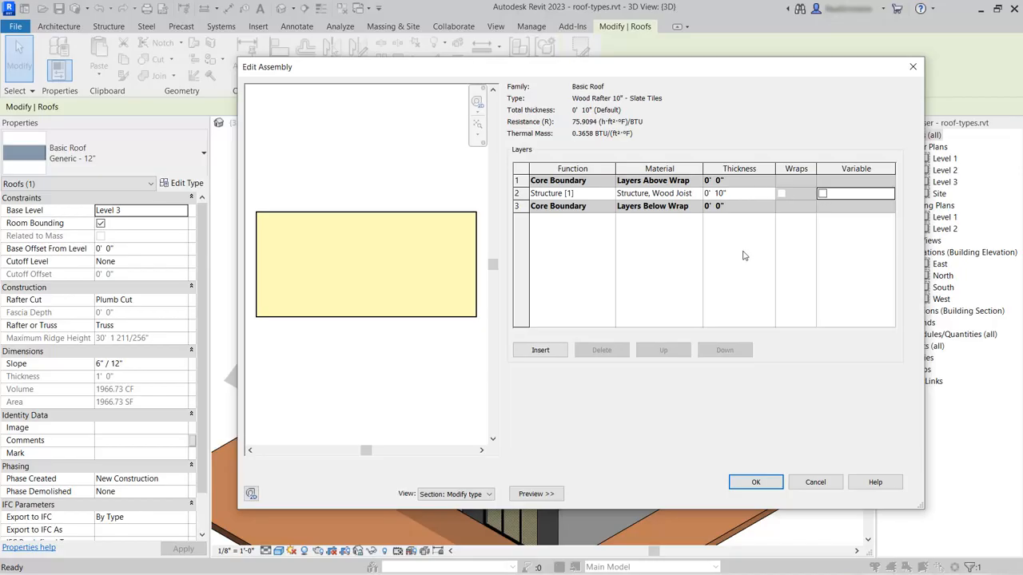
Insert two new layers and shift the upper core boundary below them so they lie outside the core
left_click(541, 352)
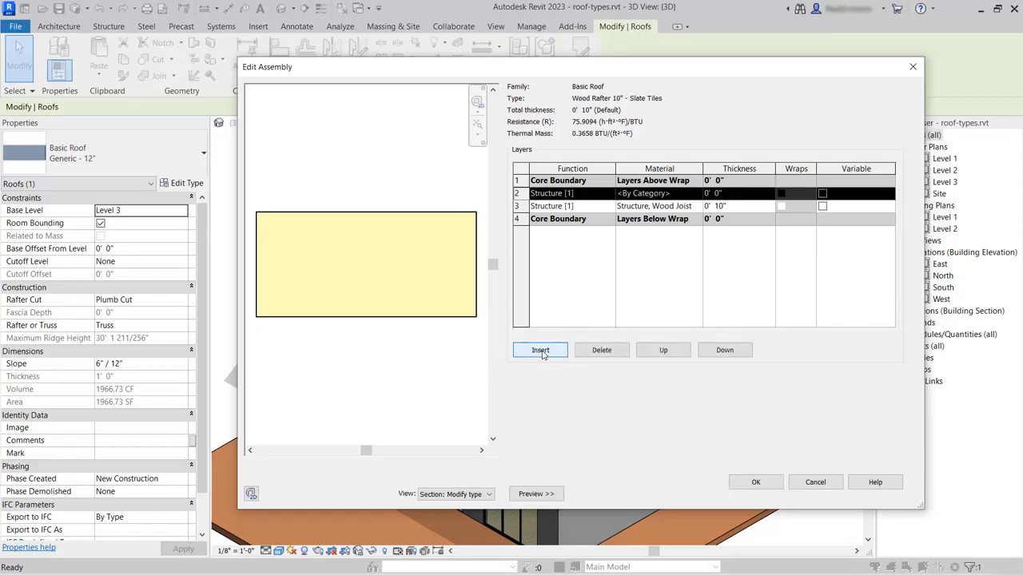
left_click(541, 352)
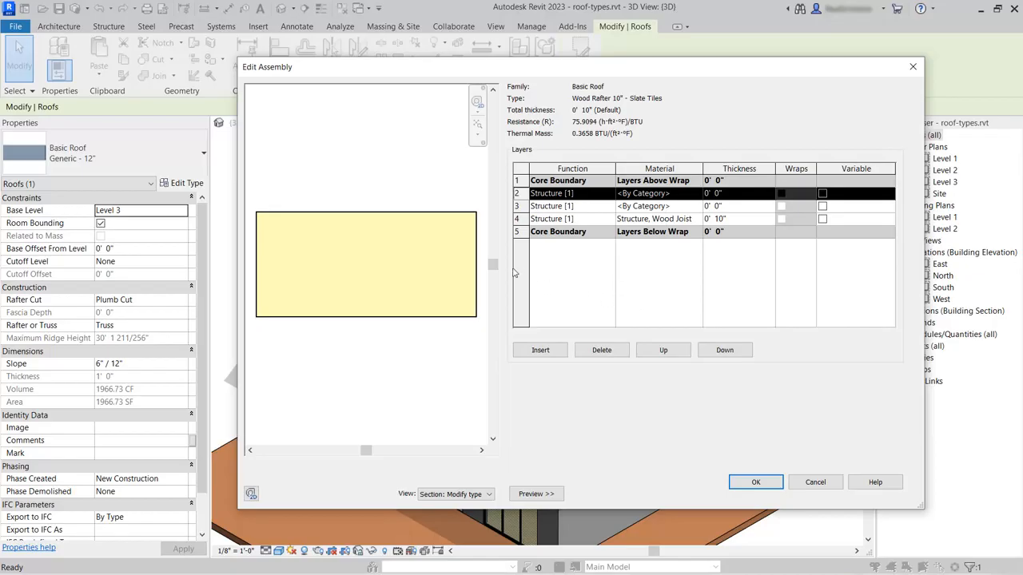
left_click(519, 181)
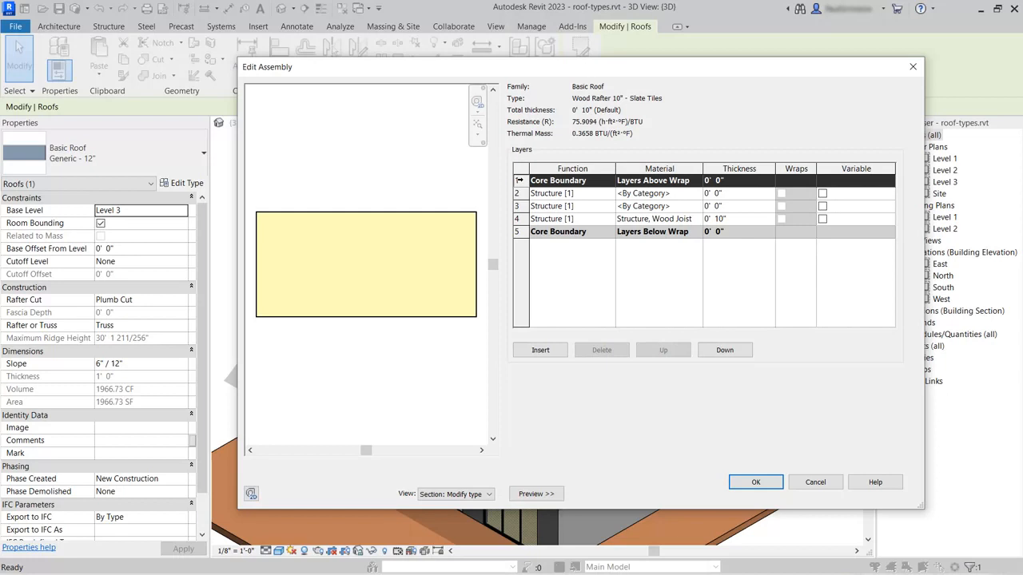
left_click(725, 351)
left_click(725, 350)
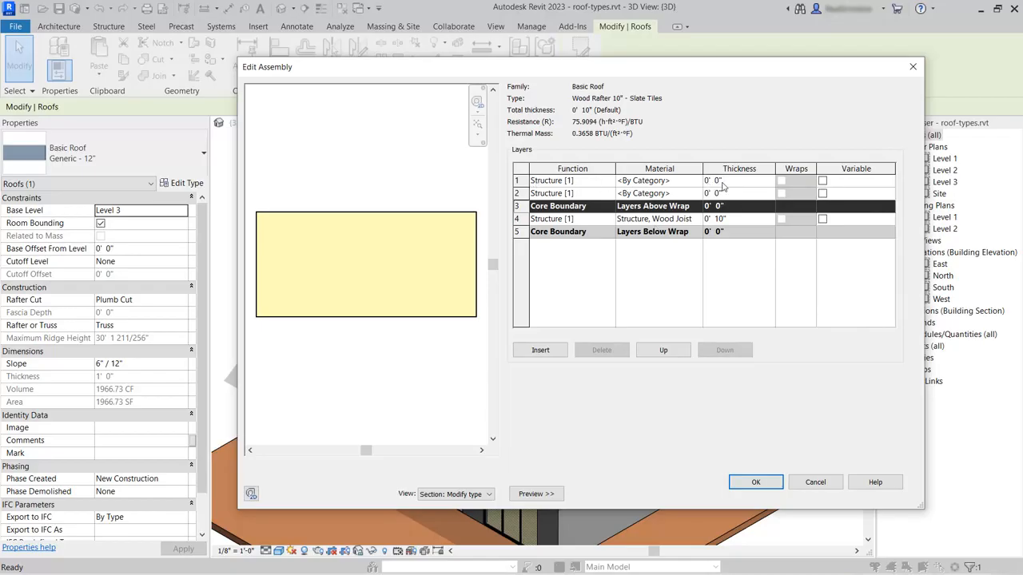
Find and select Roofing, Slate as the material for the outermost roof layer
left_click(660, 182)
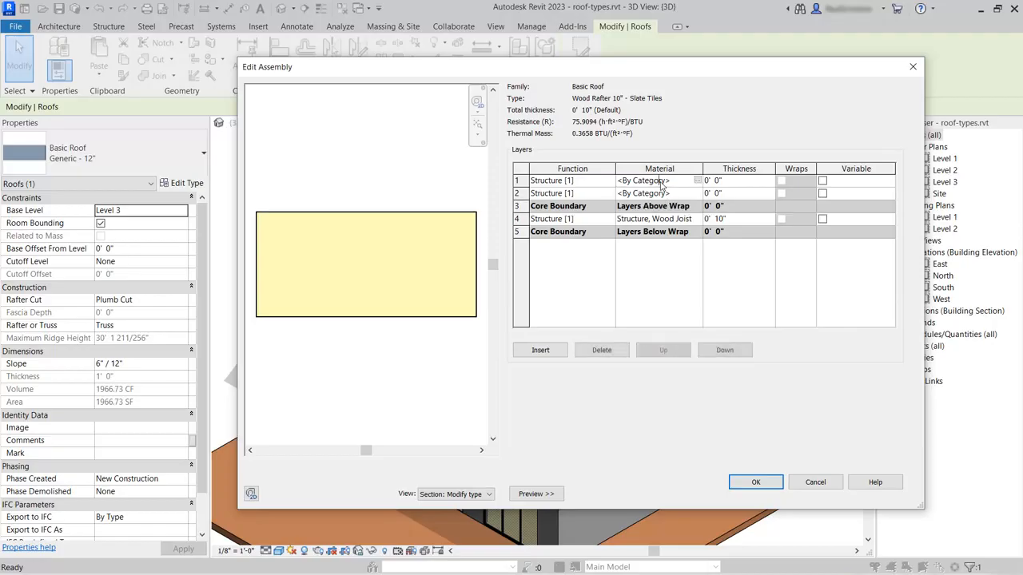
left_click(699, 183)
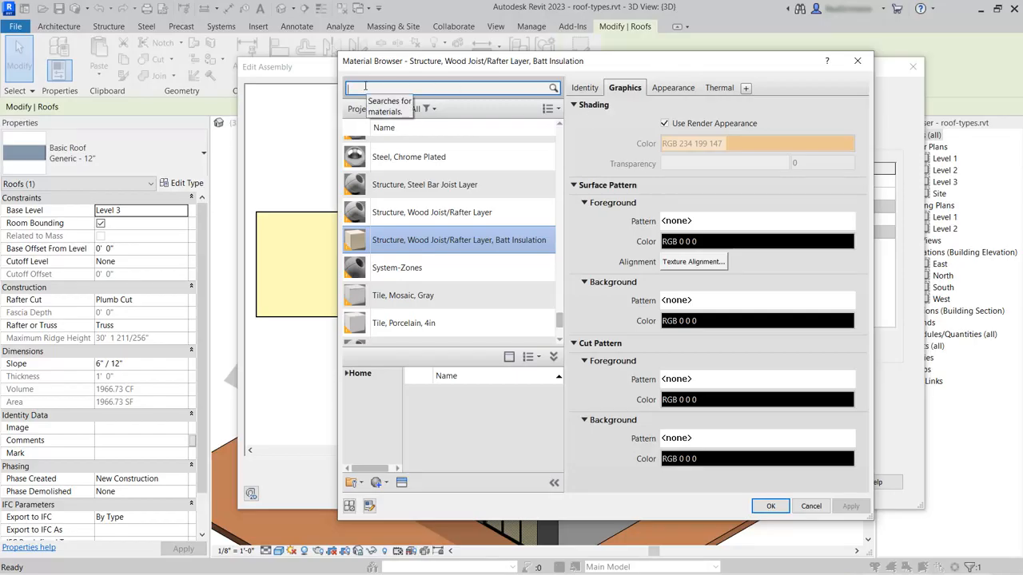
type("of")
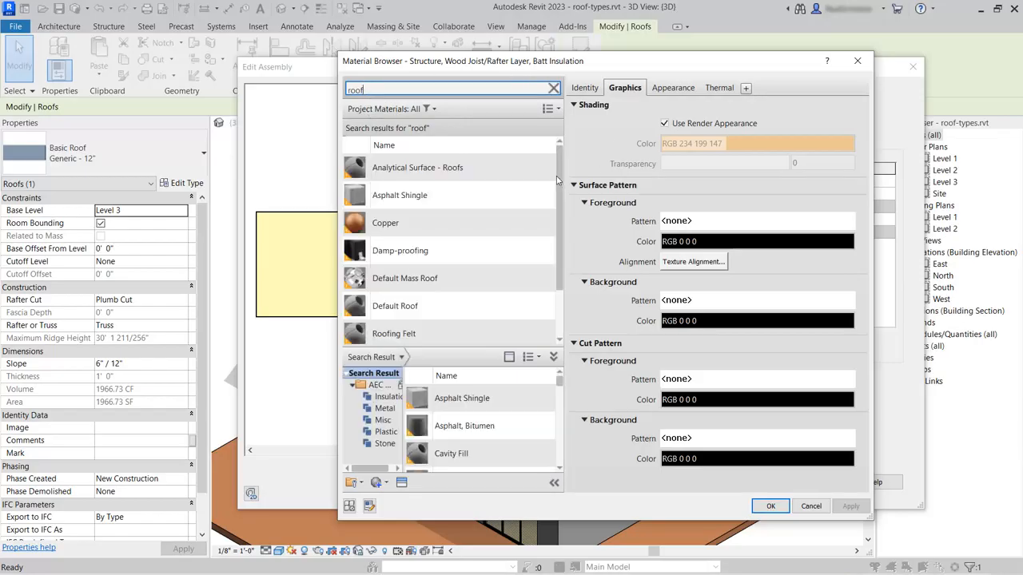
left_click_drag(558, 182, 560, 218)
left_click(391, 340)
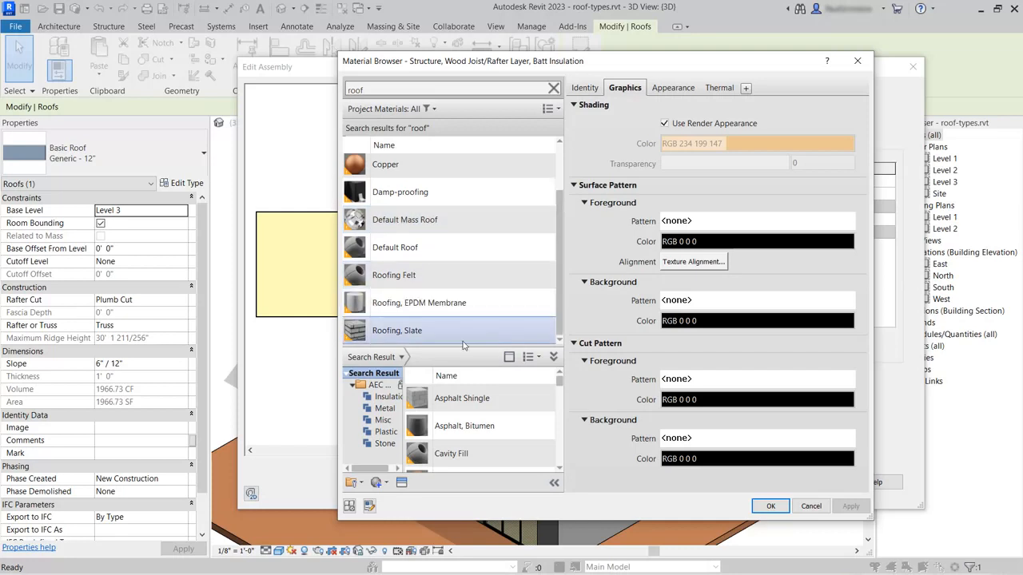
left_click(404, 336)
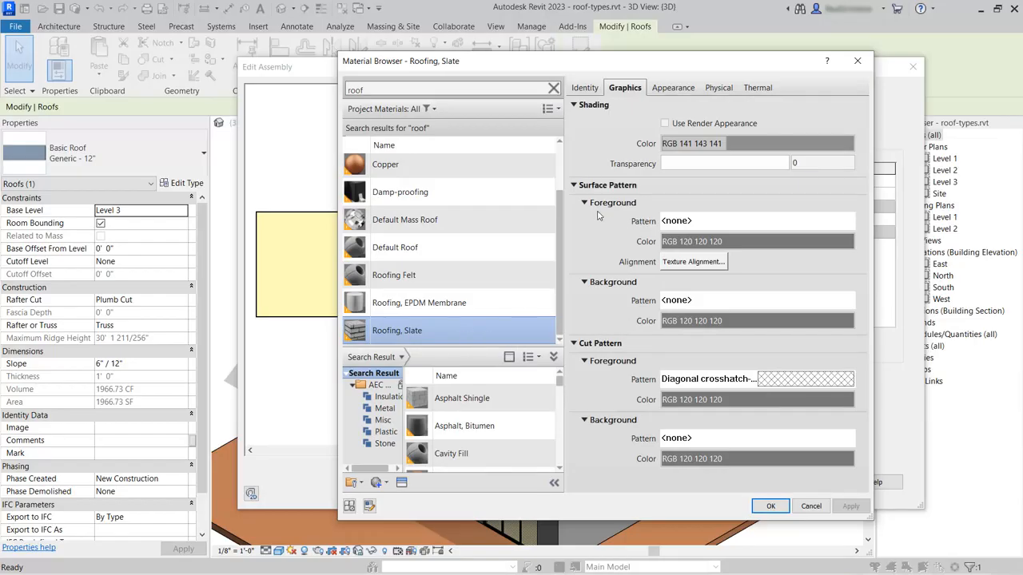
Set the slate material's foreground surface pattern to the Slate Roof Tiles model pattern and accept the material
left_click(685, 221)
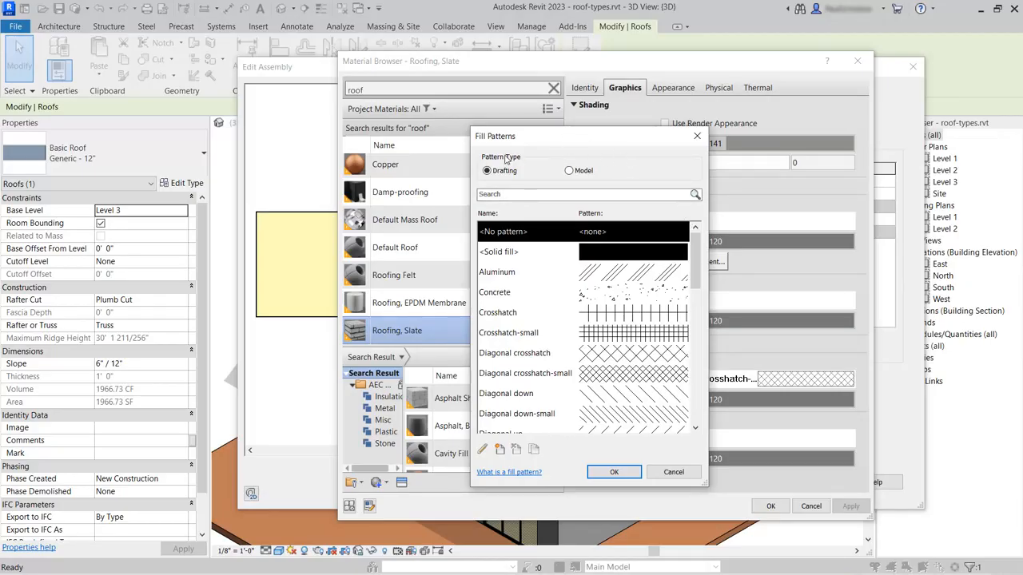
left_click(570, 171)
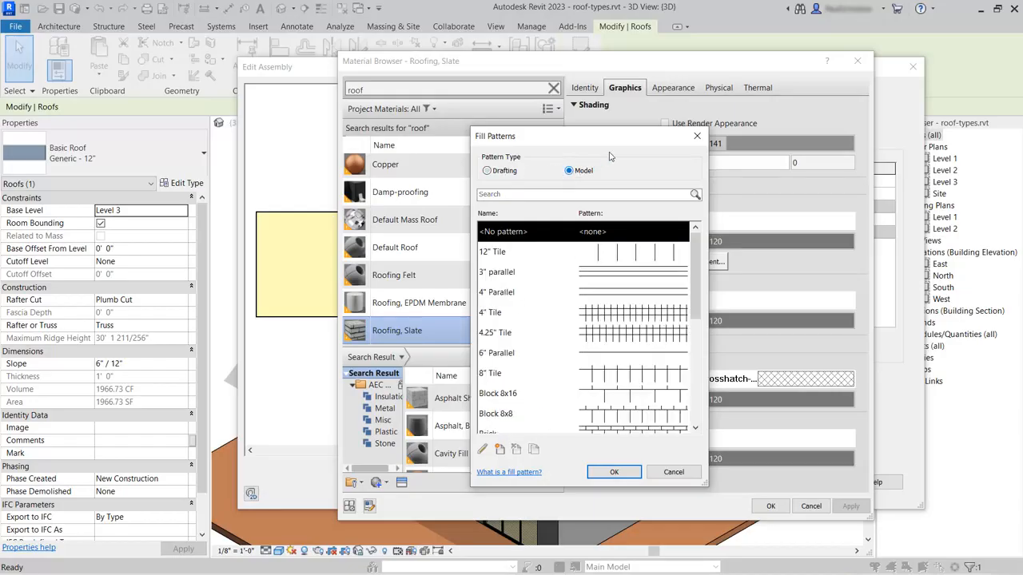
left_click(508, 195)
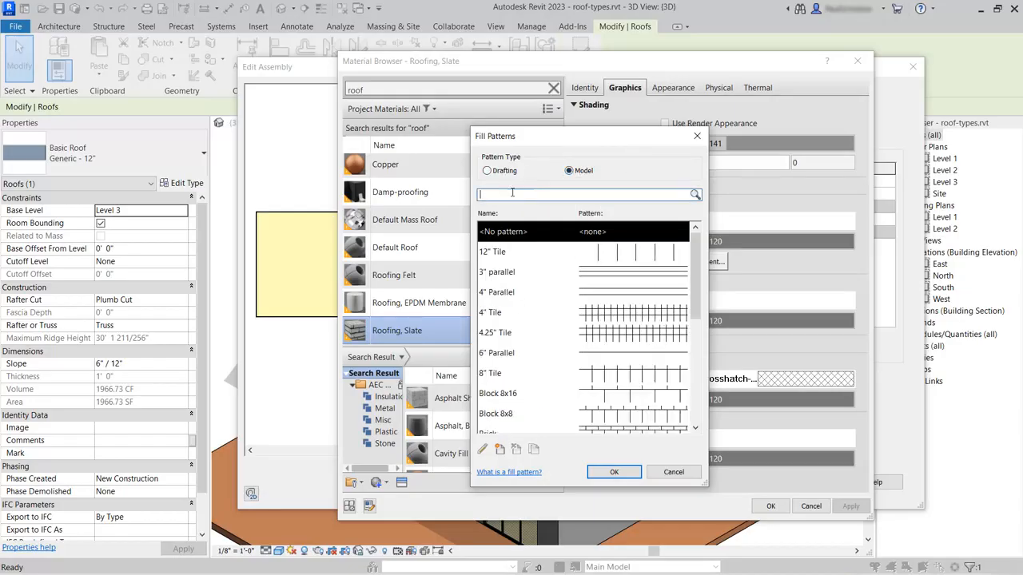
type("slate")
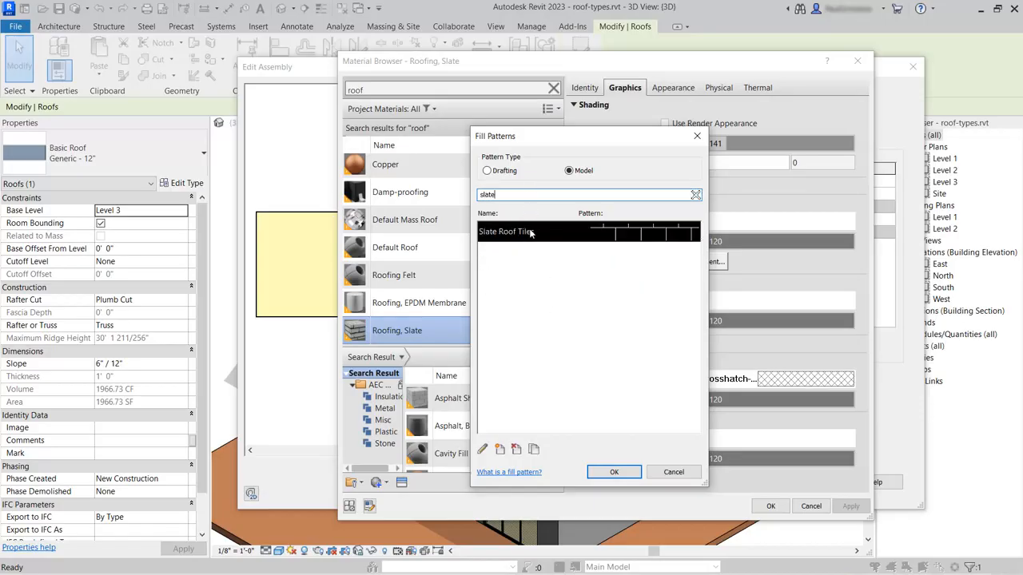
left_click(613, 473)
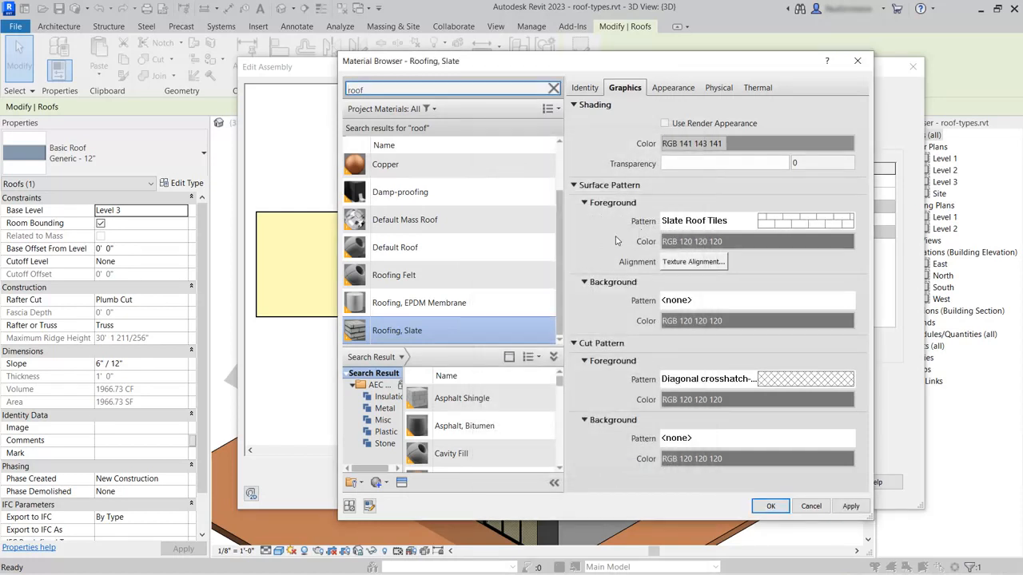
left_click(769, 507)
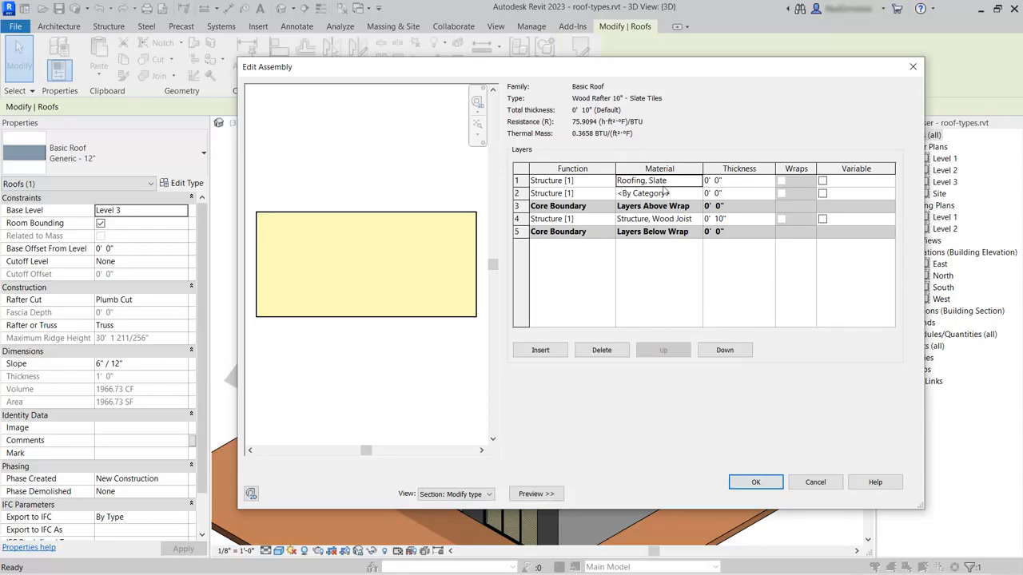
Set the slate layer's thickness to 0' 1 1/2"
left_click(743, 183)
type("0")
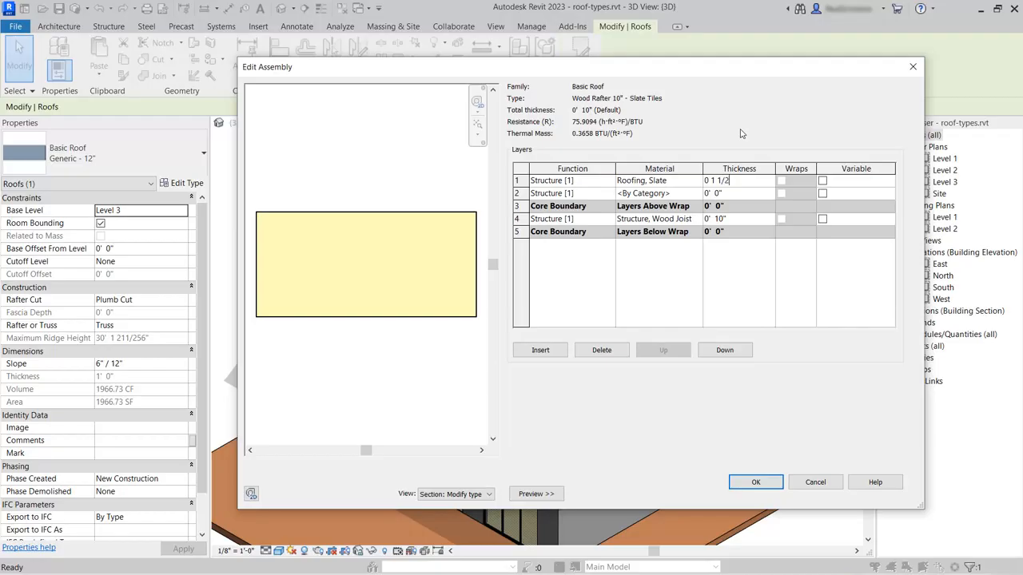
key("Tab")
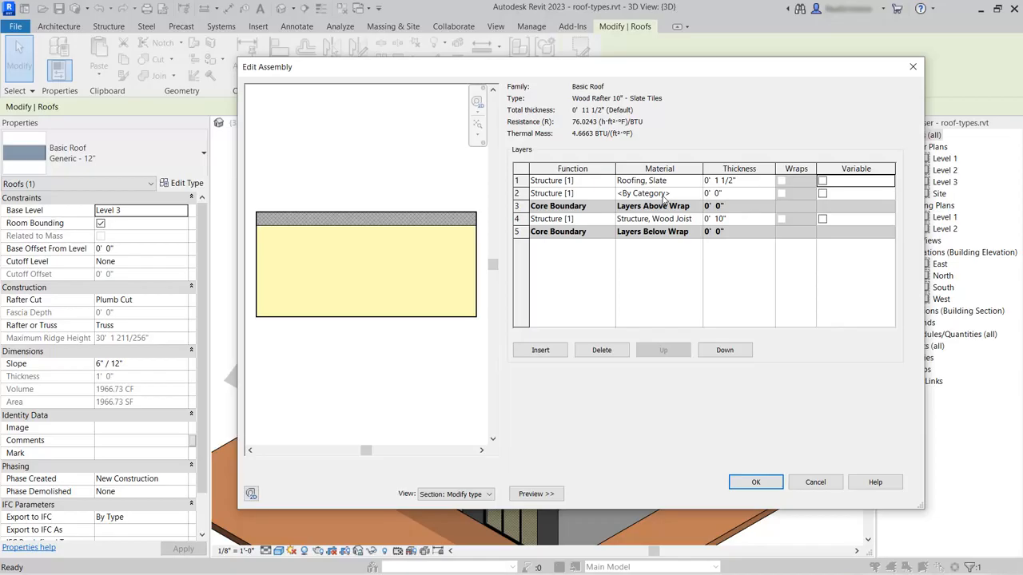
Select Softwood, Lumber as the material for the second layer, between the slate and the core boundary
left_click(645, 195)
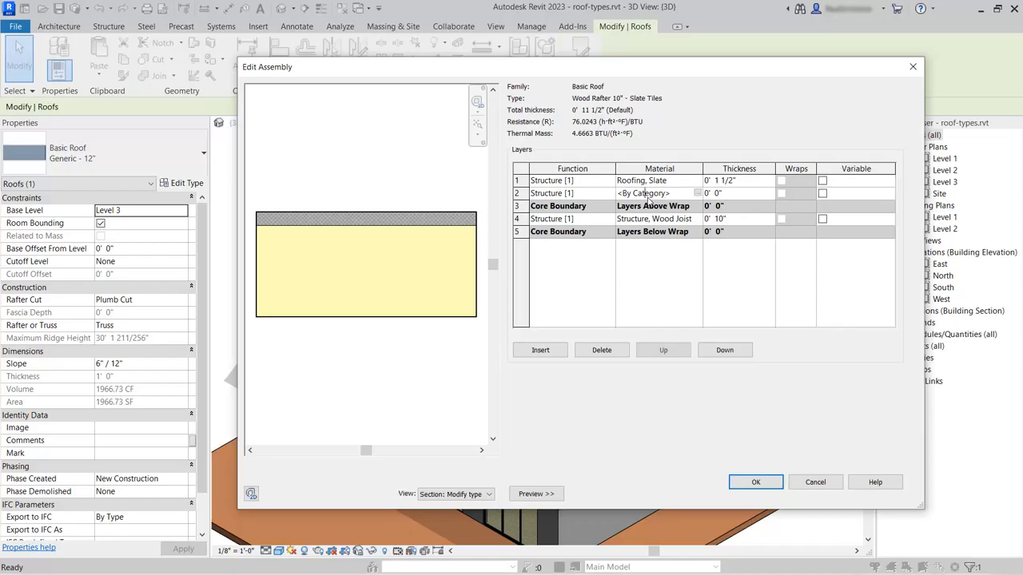
left_click(697, 194)
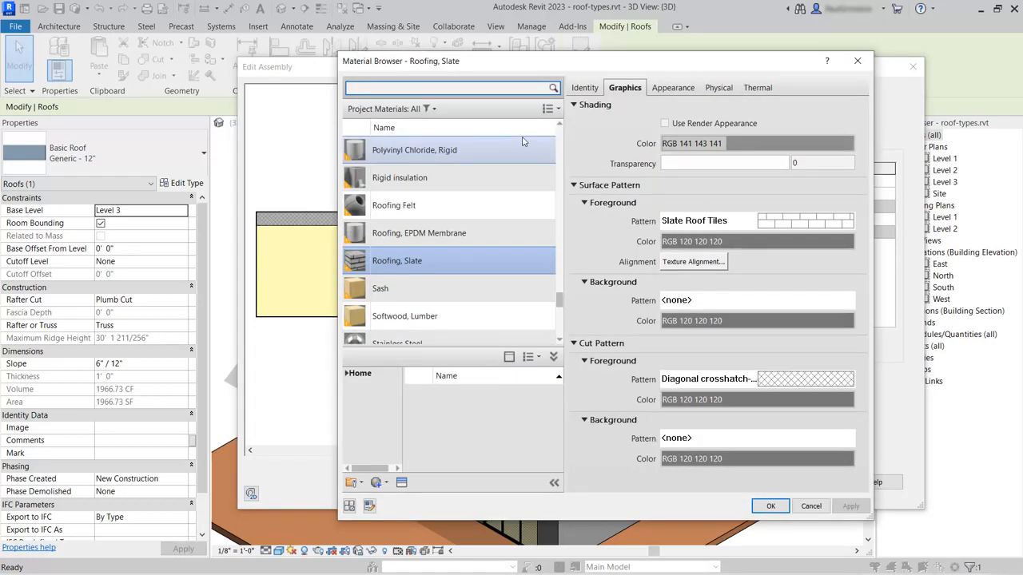
left_click(435, 318)
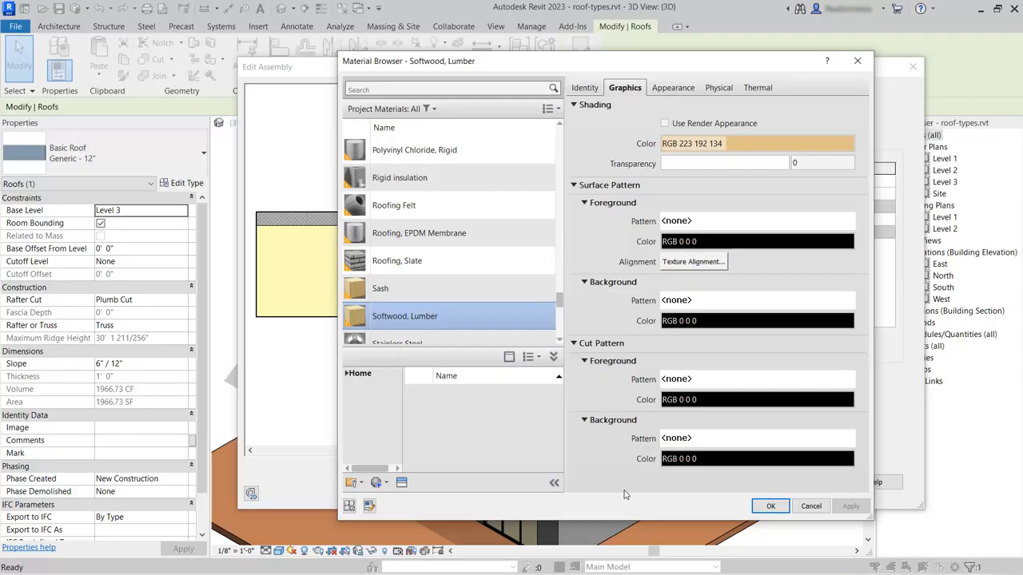
Set the Softwood, Lumber material's cut foreground pattern to Wood 1 and accept the material
left_click(684, 380)
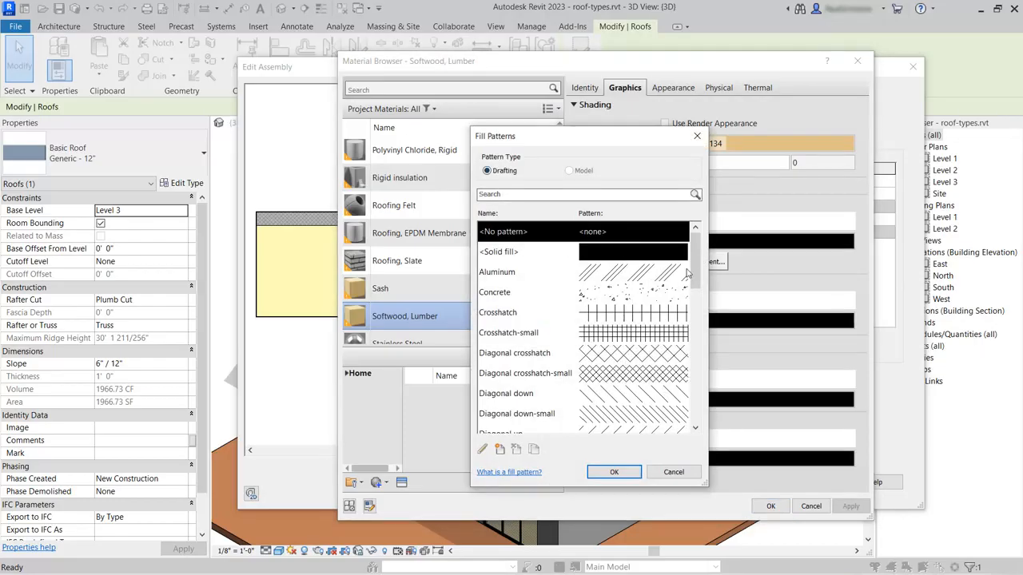
left_click(593, 195)
type("wood")
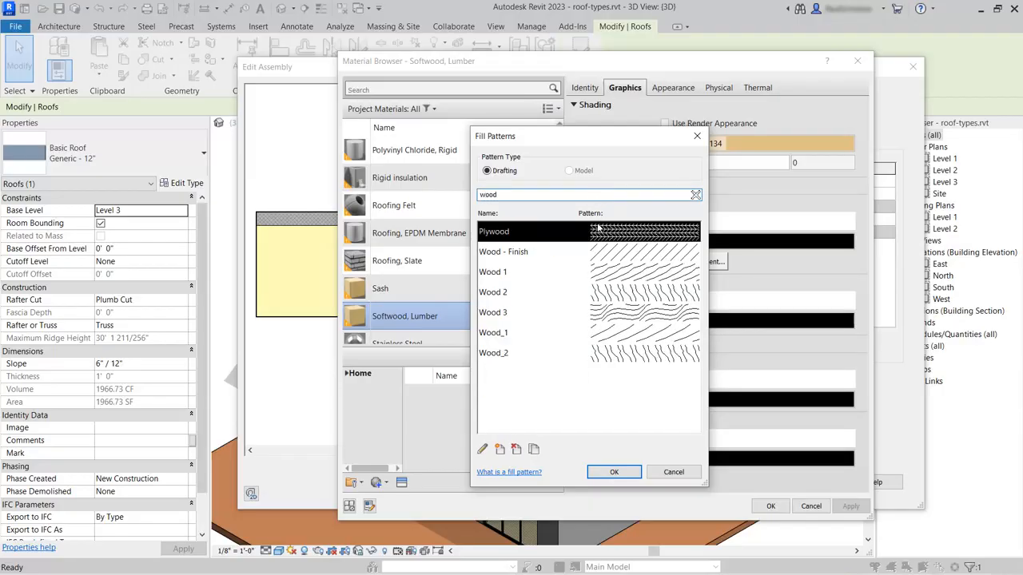
left_click(518, 273)
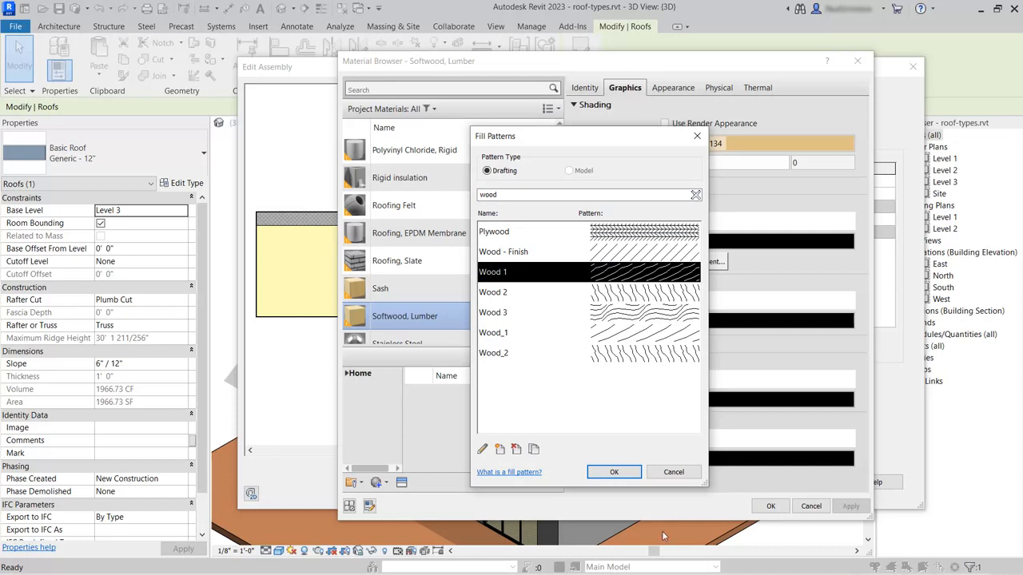
left_click(628, 475)
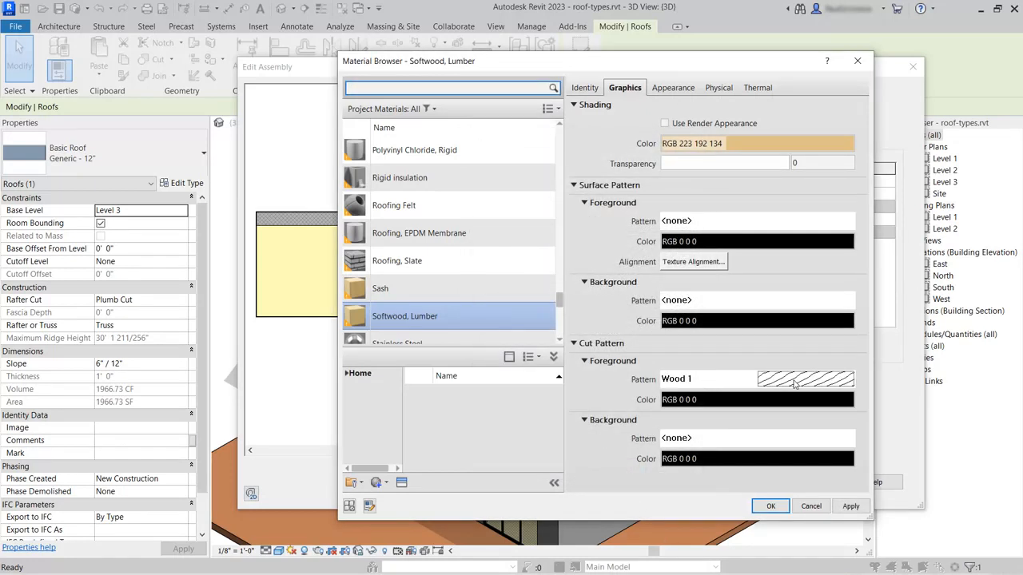
left_click(770, 506)
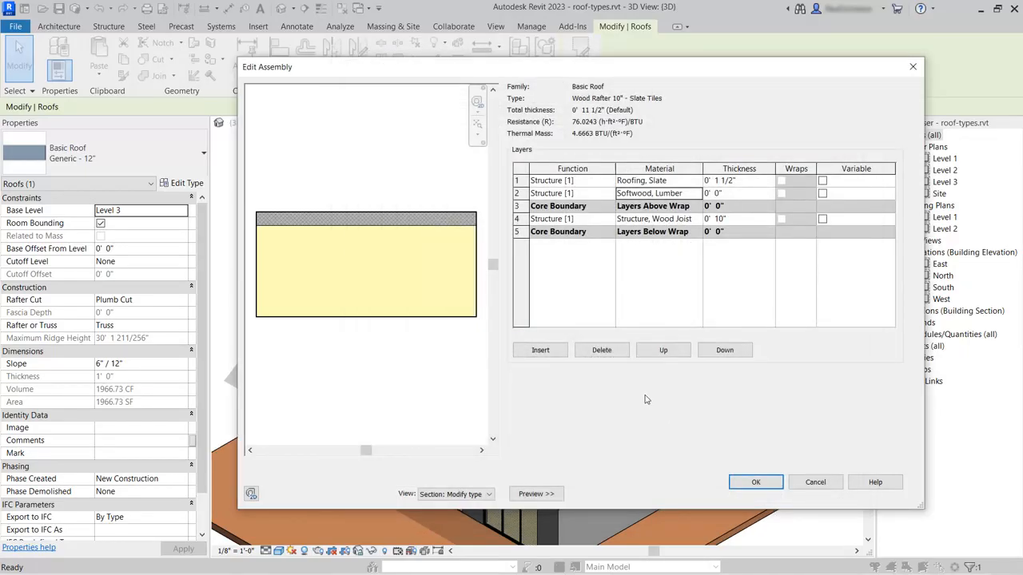
Set the Softwood, Lumber layer's thickness to 0' 1 1/4"
left_click(742, 196)
type("0 1 1/4")
key("Tab")
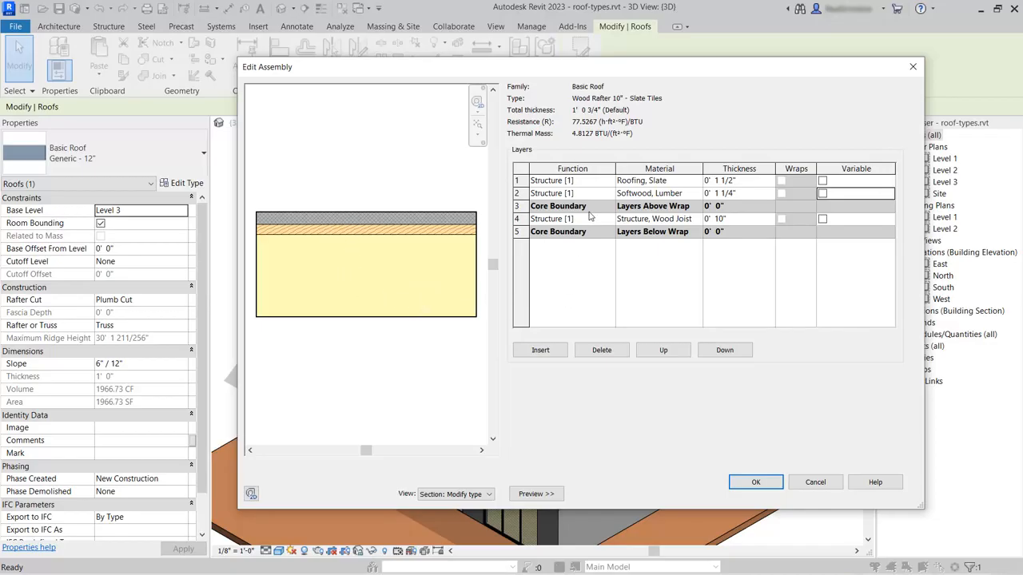
Assign Substrate [2] to the softwood layer and Finish 1 [4] to the slate layer, then apply the edited type to the upper roof
left_click(613, 195)
left_click(564, 221)
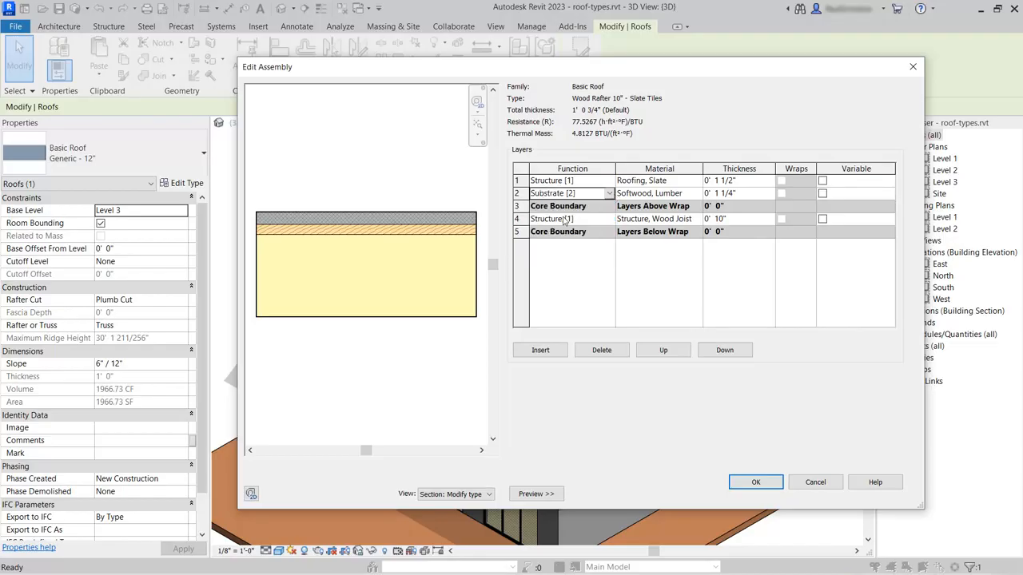
left_click(612, 182)
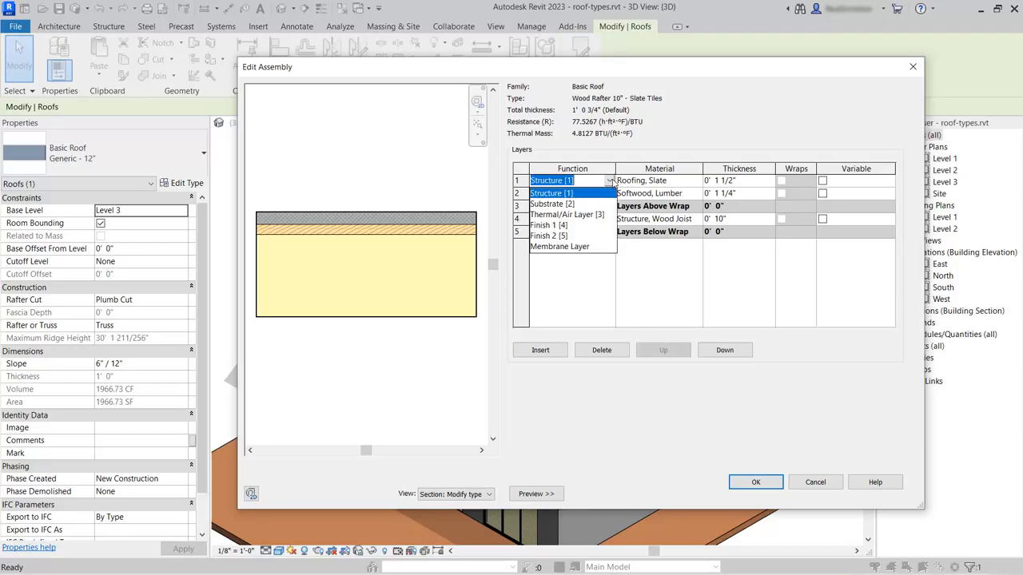
left_click(584, 229)
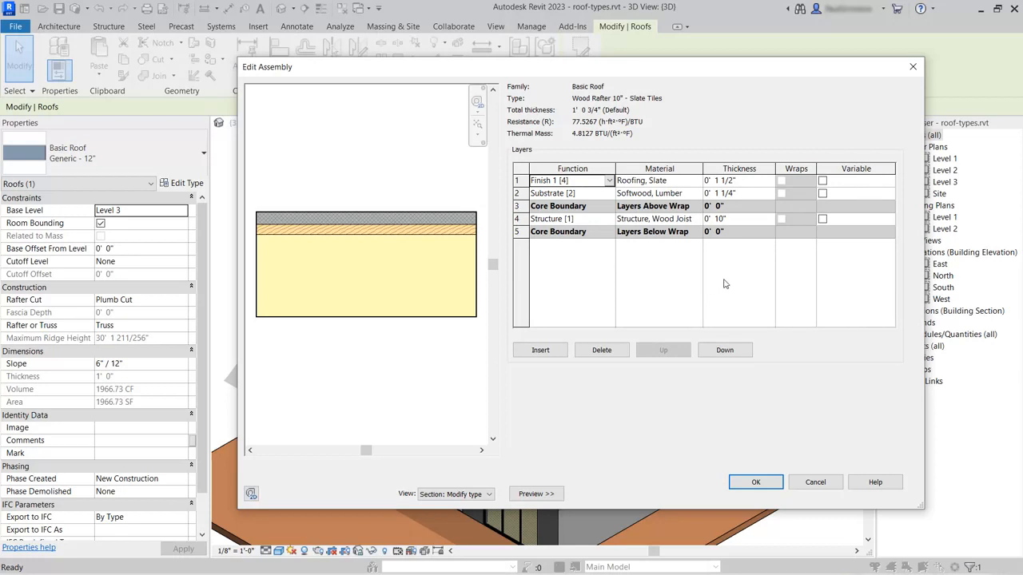
left_click(755, 482)
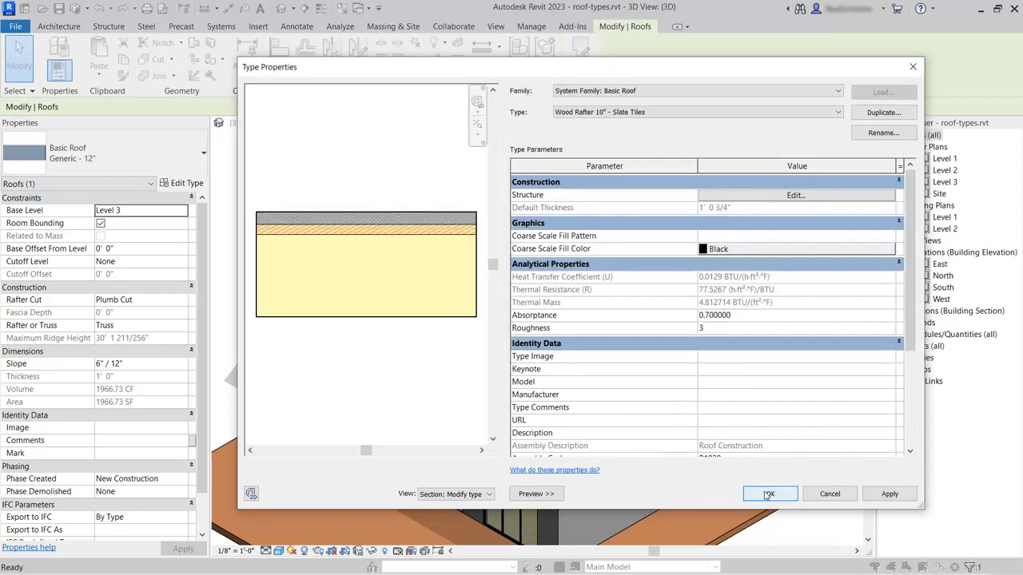
left_click(768, 495)
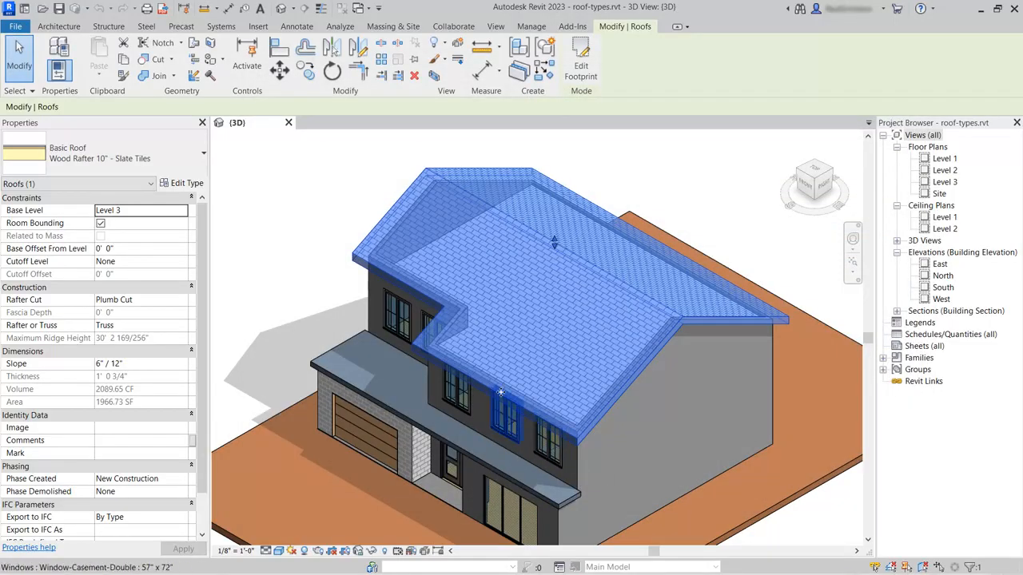
left_click(303, 198)
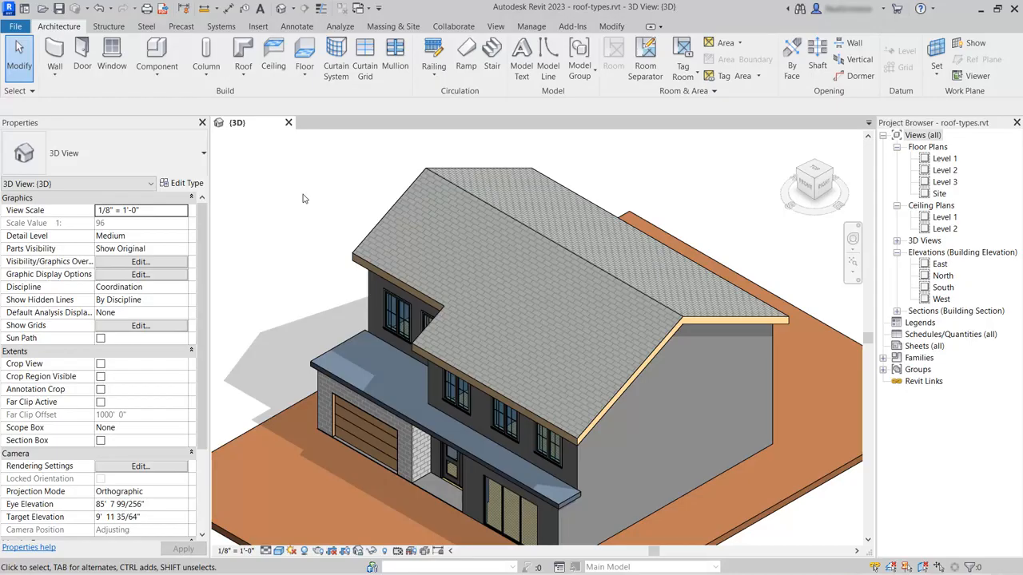
Change the lower flat roof above the garage and entrance to the Wood Joist 8" - EPDM Membrane- Insulated type
scroll(588, 442, "up", 4)
scroll(586, 437, "up", 3)
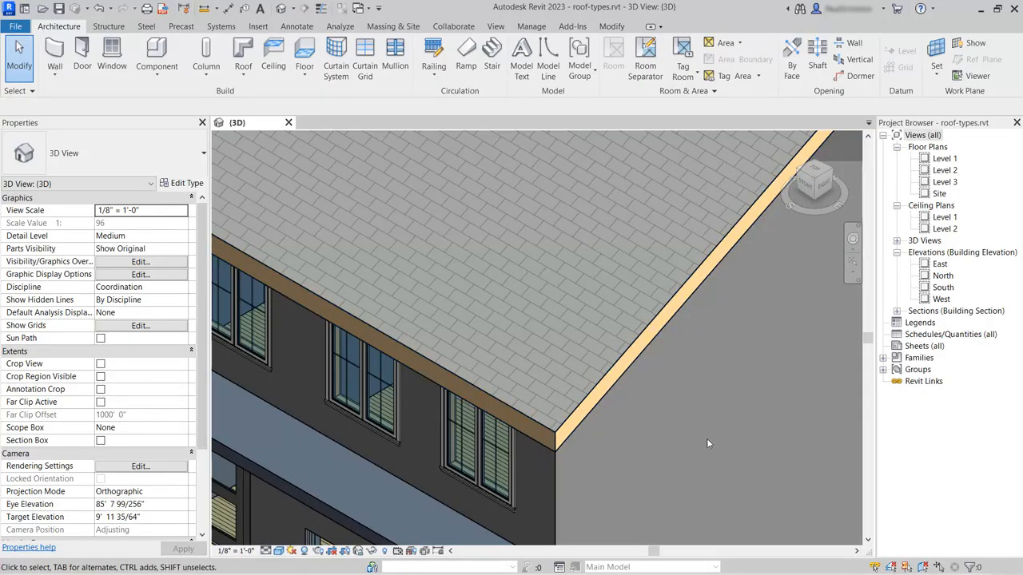
scroll(684, 470, "down", 5)
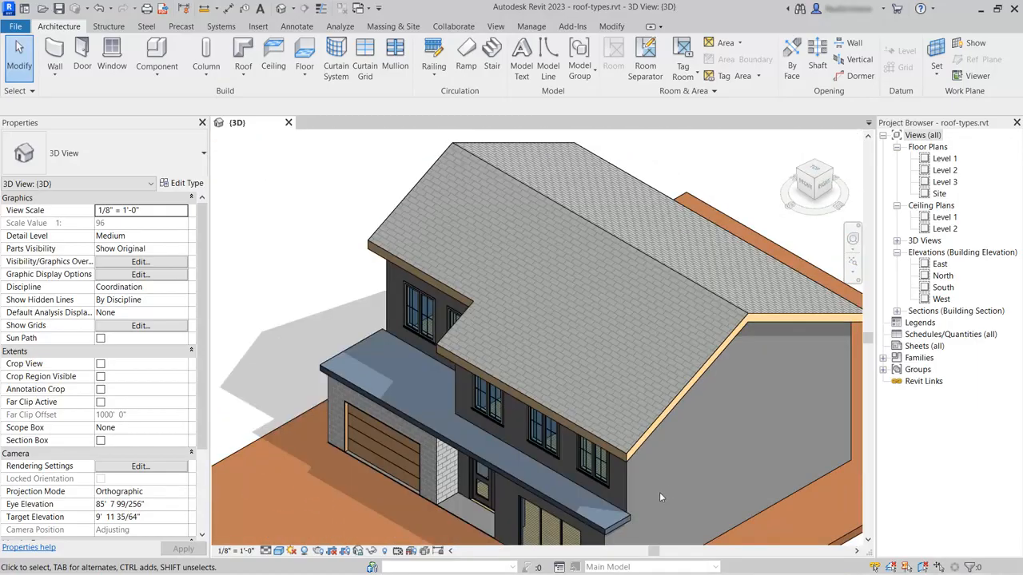
left_click(356, 348)
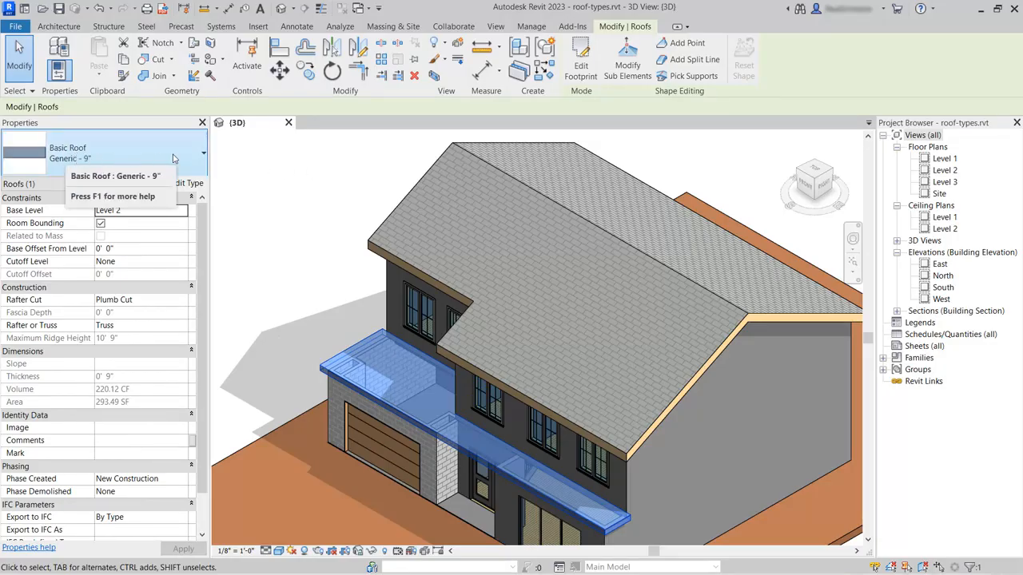
left_click(203, 157)
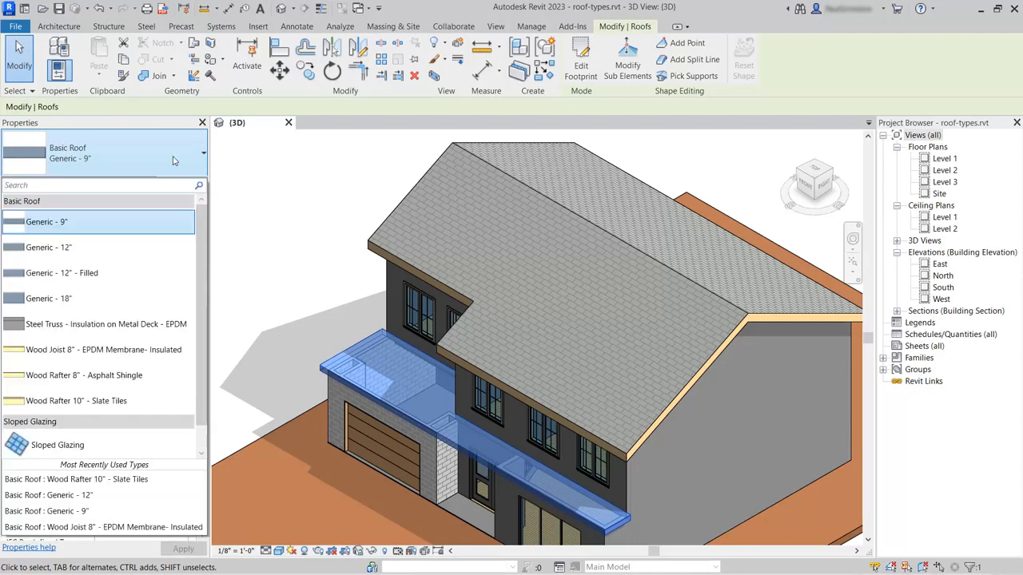
left_click(124, 350)
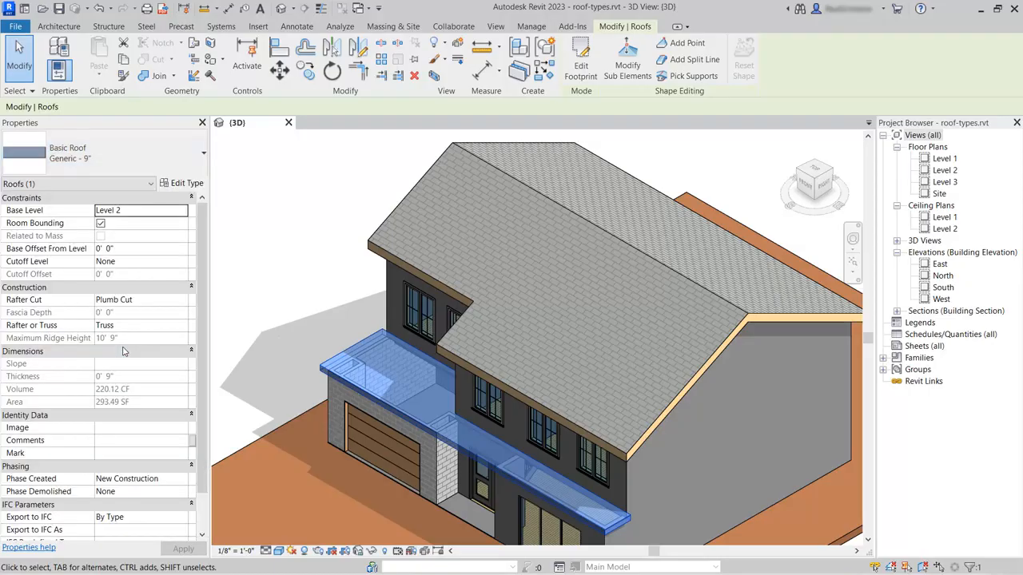
left_click(292, 249)
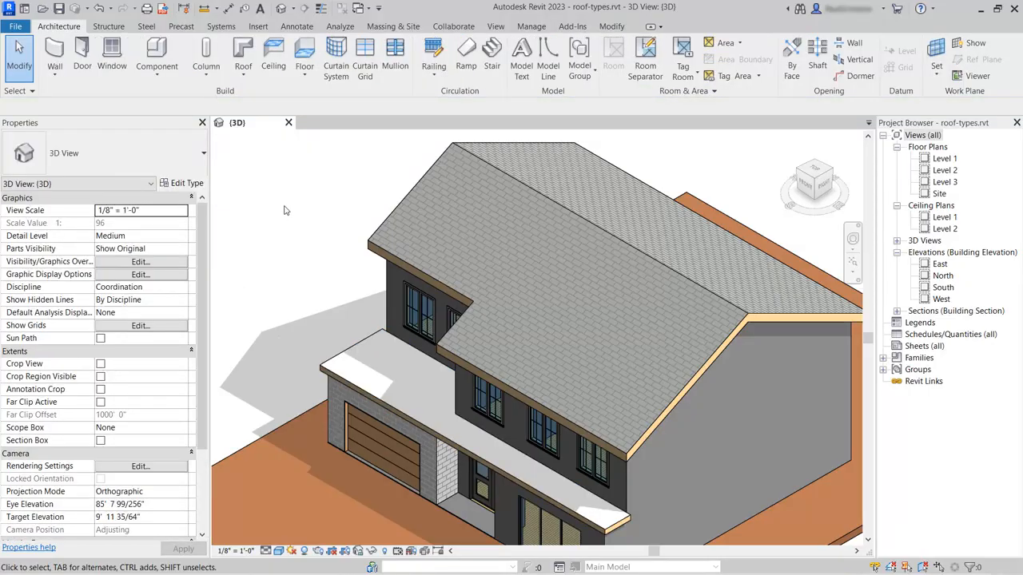
scroll(287, 212, "down", 3)
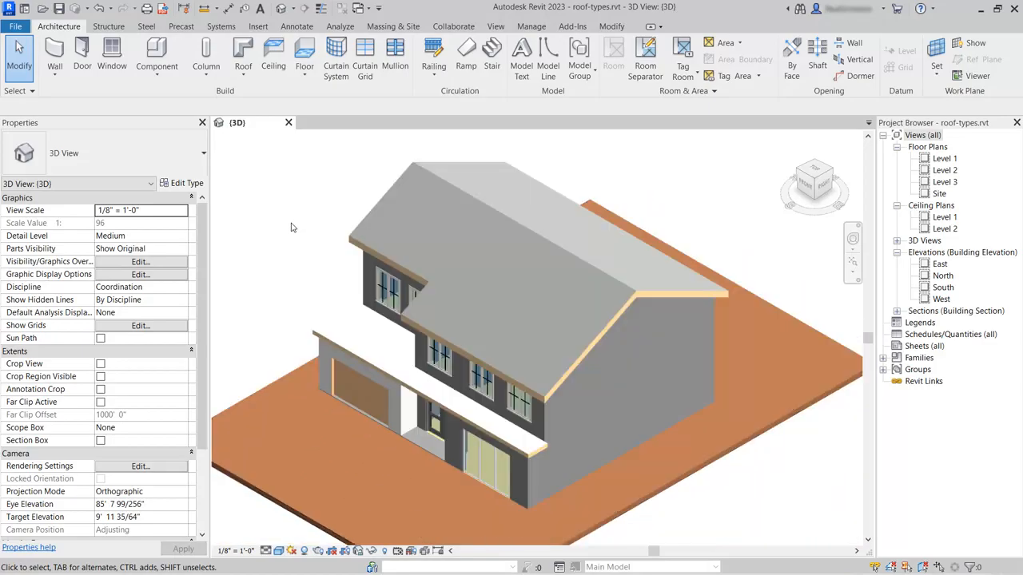